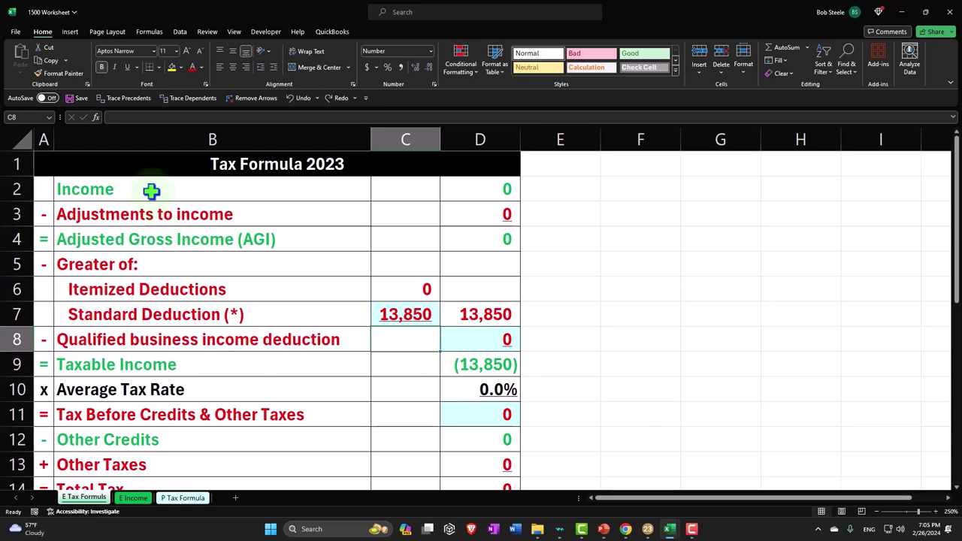
# Scroll through the E Tax Formula sheet's rows, then switch to the blank P Tax Formula sheet.
pyautogui.click(151, 190)
pyautogui.scroll(-1, 146, 224)
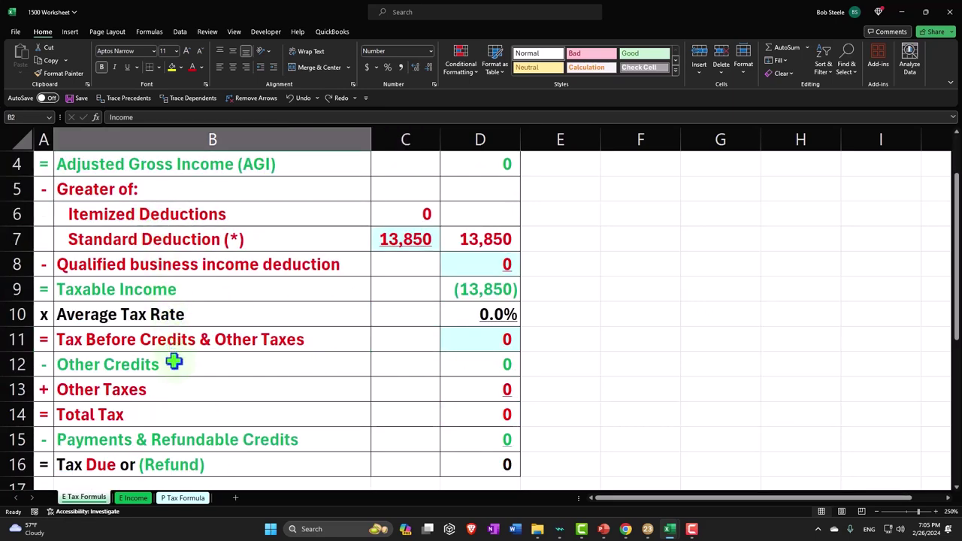
pyautogui.scroll(-1, 184, 424)
pyautogui.scroll(-1, 184, 421)
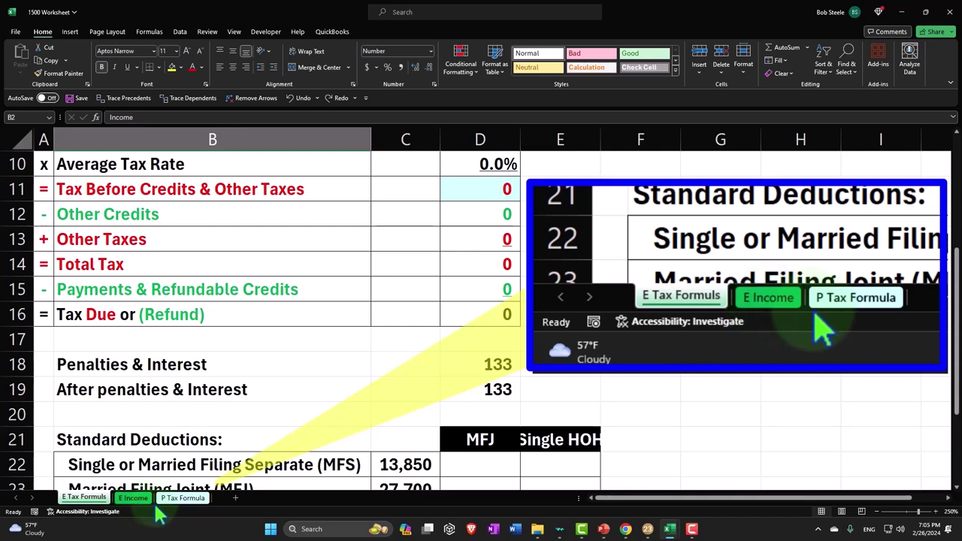
pyautogui.scroll(3, 226, 313)
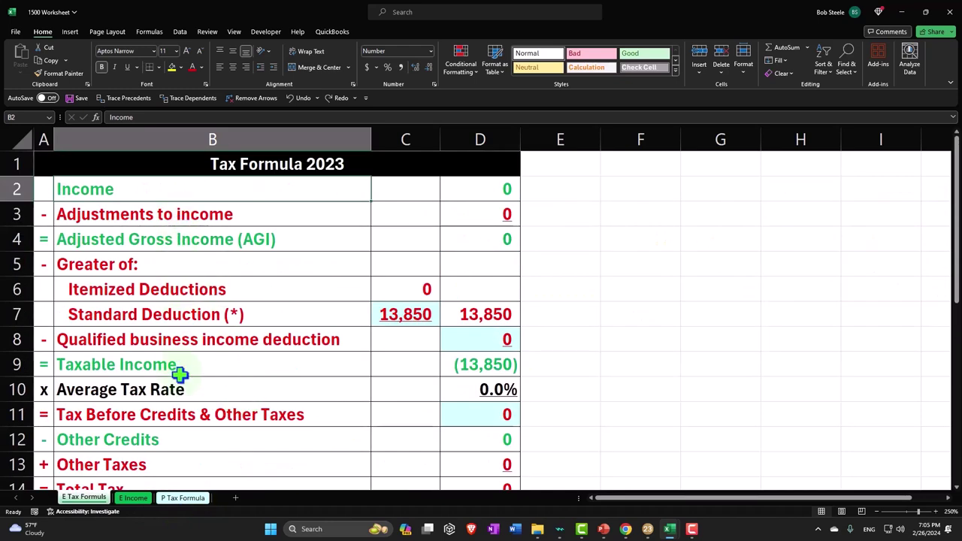
pyautogui.click(182, 498)
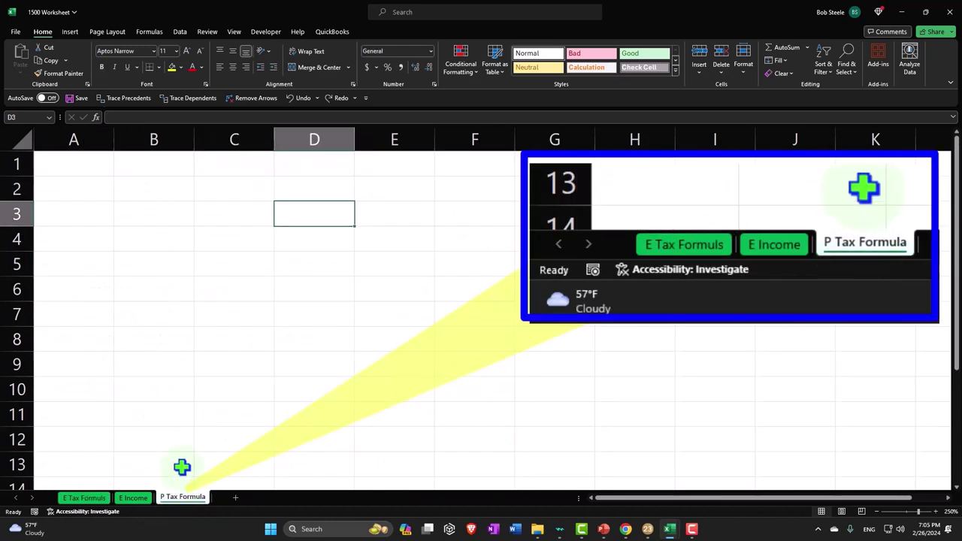
# Switch from Excel to the client's 2023 Form 1040 return in Lacerte Tax.
pyautogui.click(647, 529)
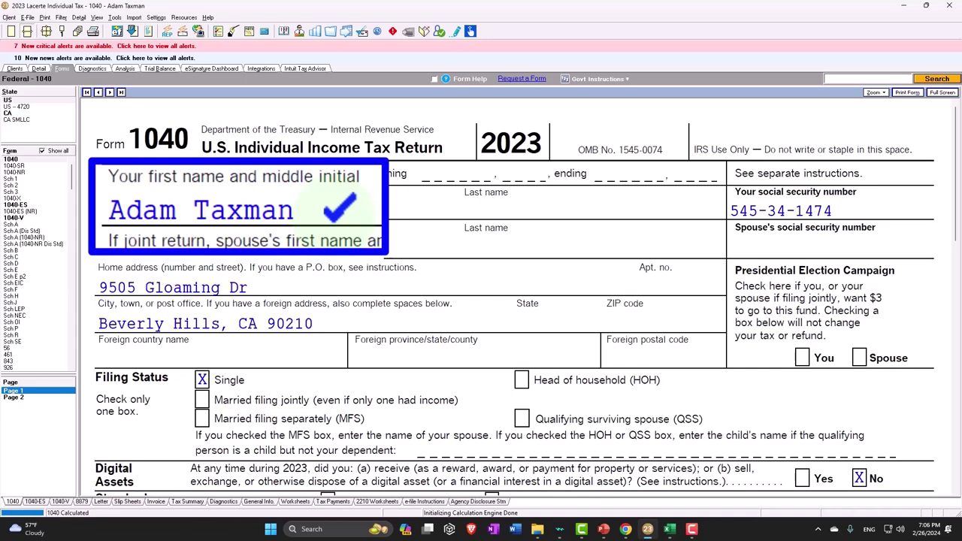
# Scroll page 1 of the 1040, show Page 2, and list only this return's forms.
pyautogui.scroll(-5, 225, 215)
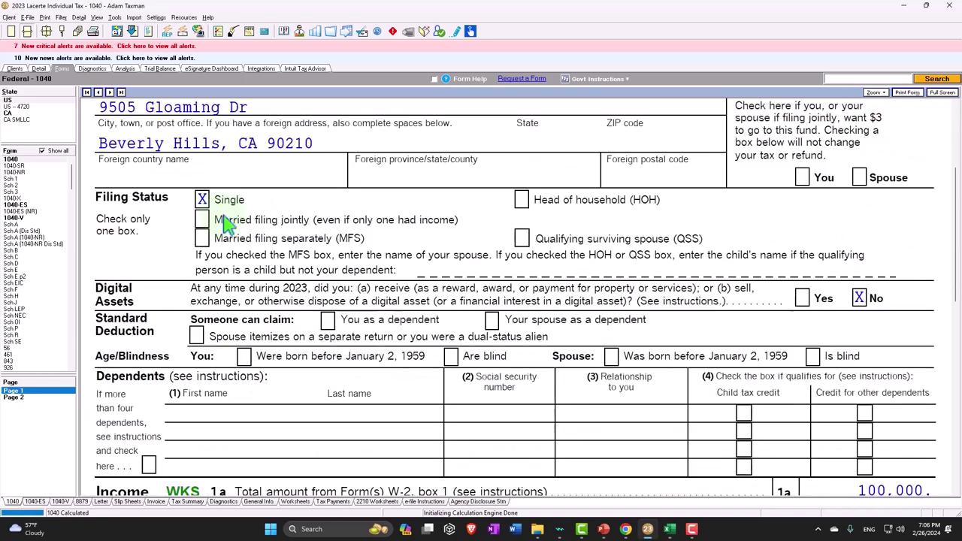
pyautogui.scroll(-8, 230, 223)
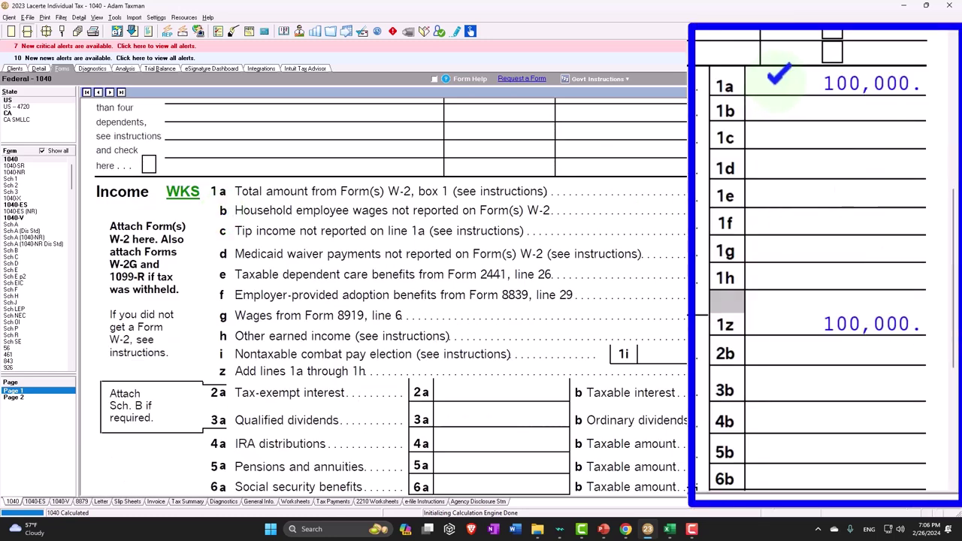
pyautogui.scroll(-7, 383, 293)
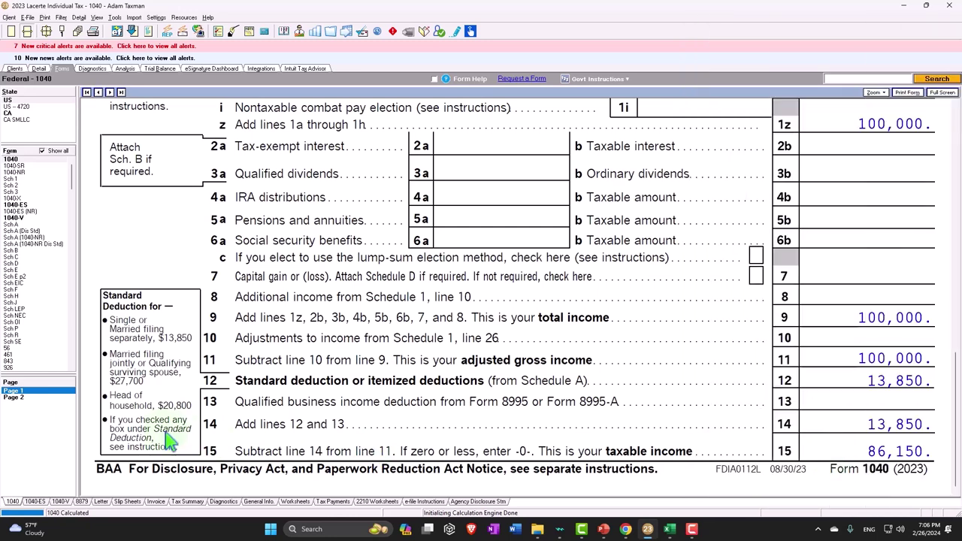
pyautogui.click(13, 397)
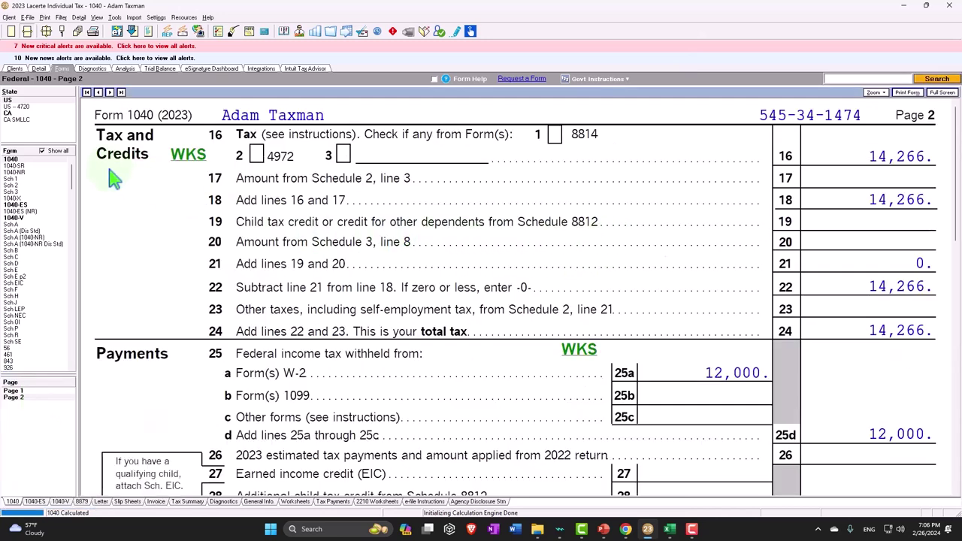
pyautogui.click(42, 150)
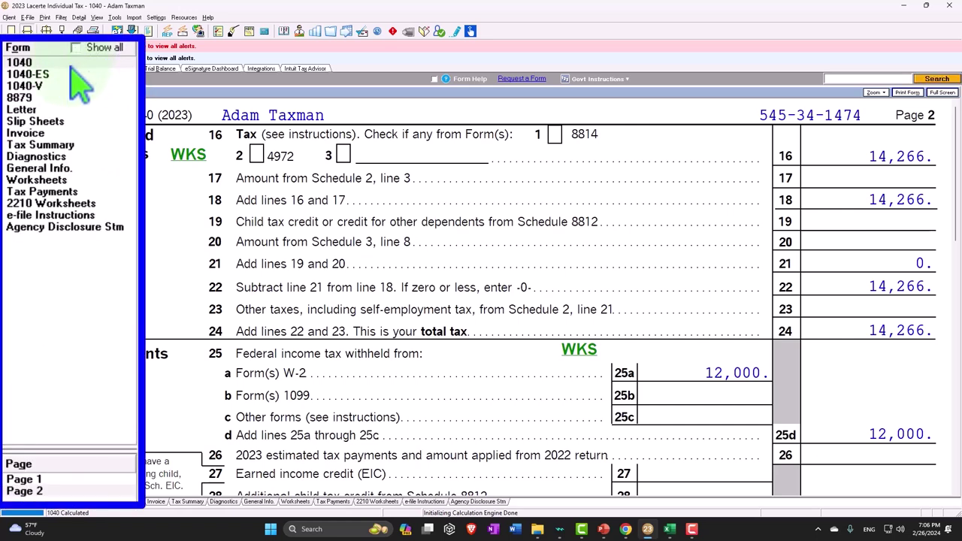
# Review Lacerte's Federal Income Tax Summary, then bring the Excel workbook back to the front.
pyautogui.click(57, 145)
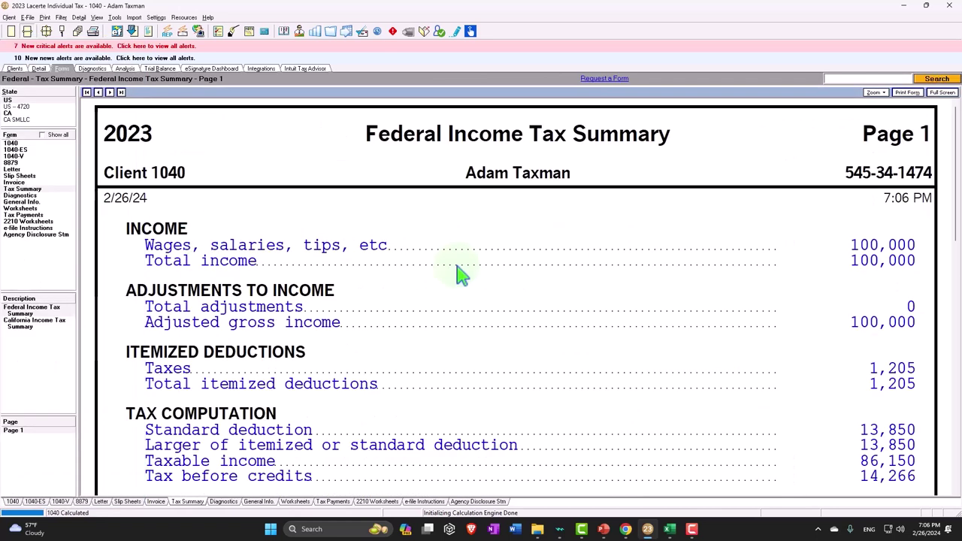
pyautogui.scroll(-2, 502, 275)
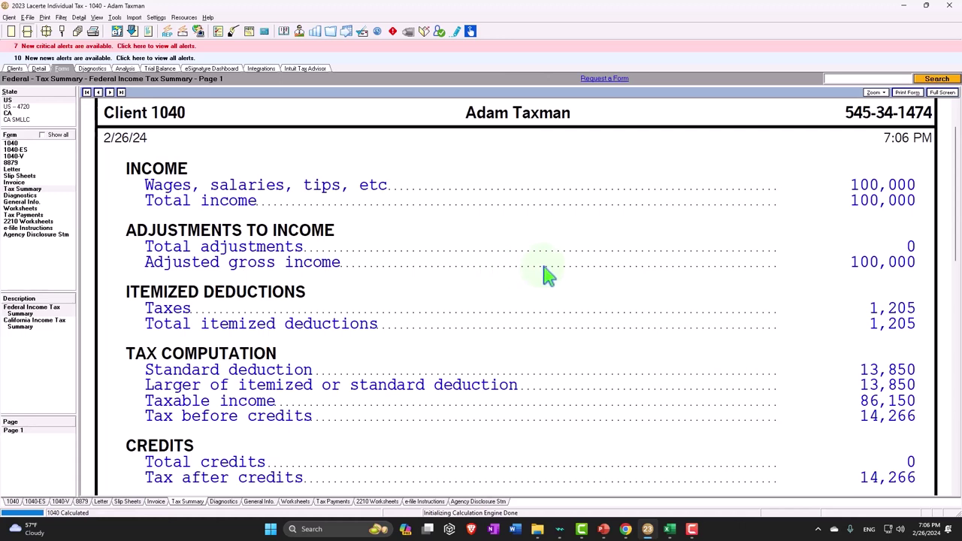
pyautogui.scroll(-2, 819, 223)
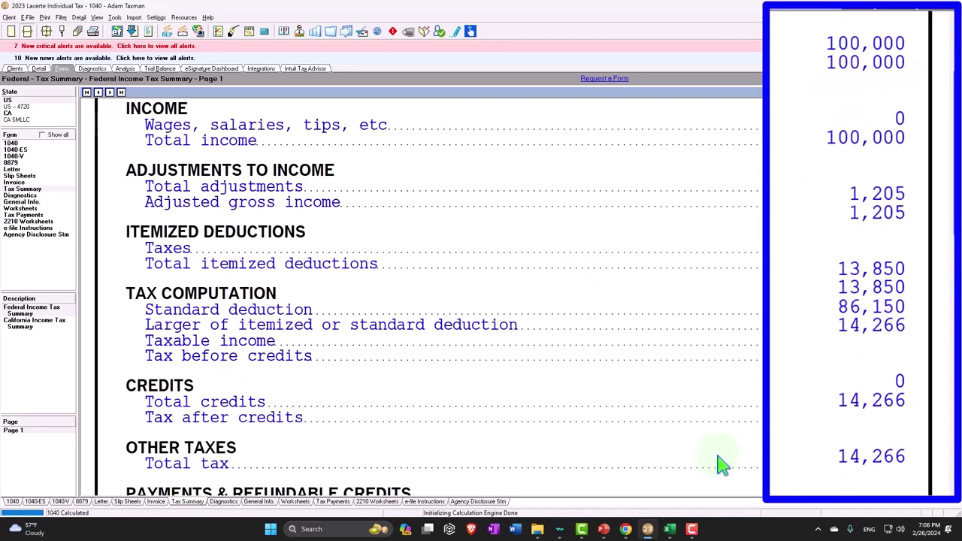
pyautogui.moveTo(674, 531)
pyautogui.click(695, 492)
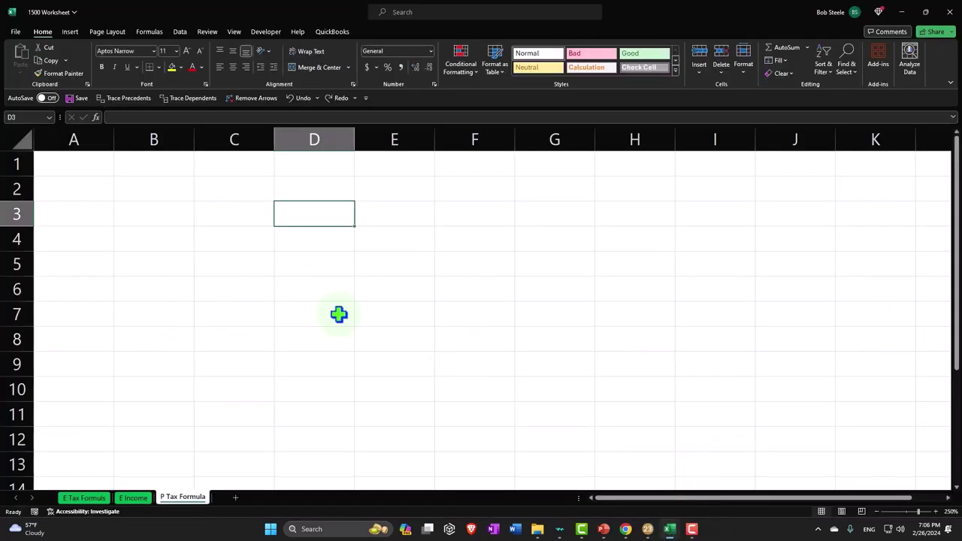
# Zoom into the blank P Tax Formula grid and select every cell on the sheet.
pyautogui.click(250, 300)
pyautogui.scroll(3, 250, 301)
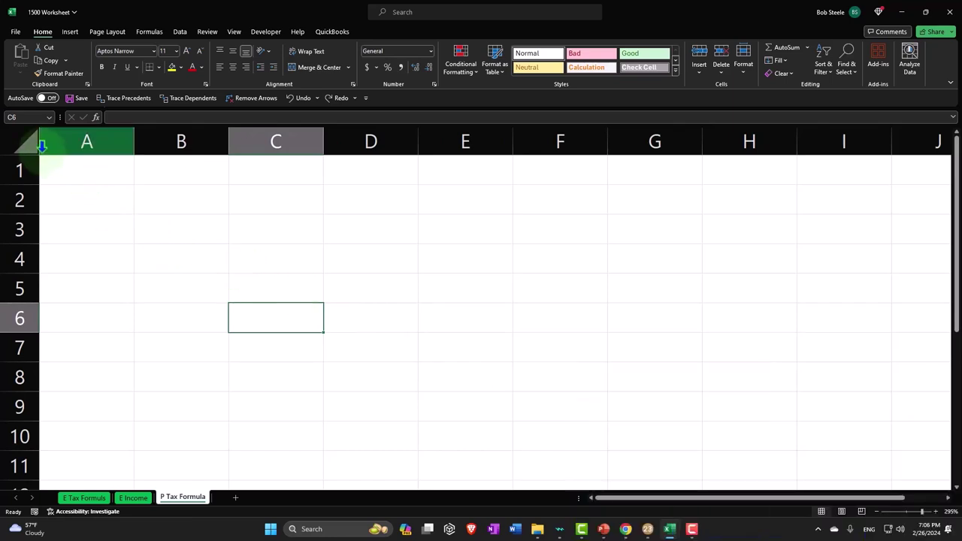
pyautogui.click(26, 142)
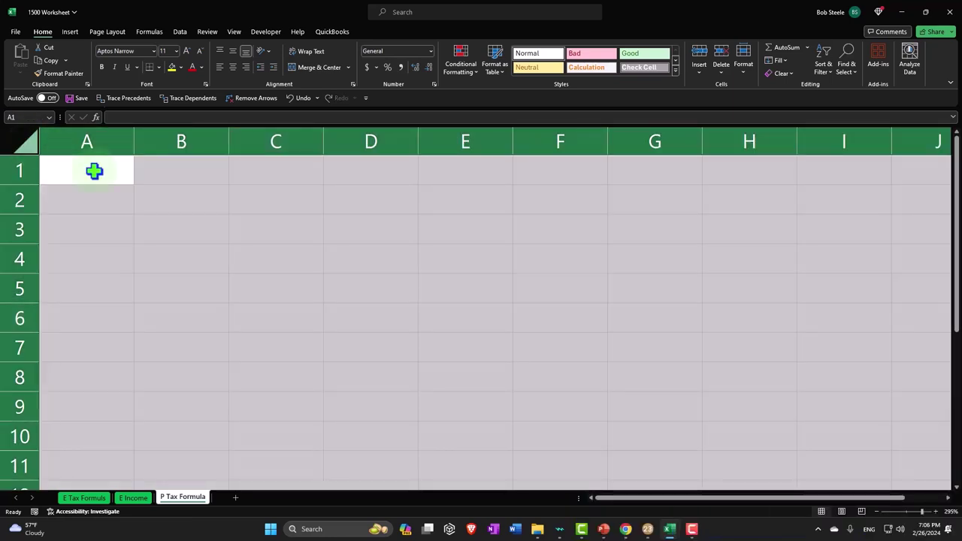
# Format all cells as Currency with symbol None, 0 decimal places, and red (1,234) negatives.
pyautogui.rightClick(248, 227)
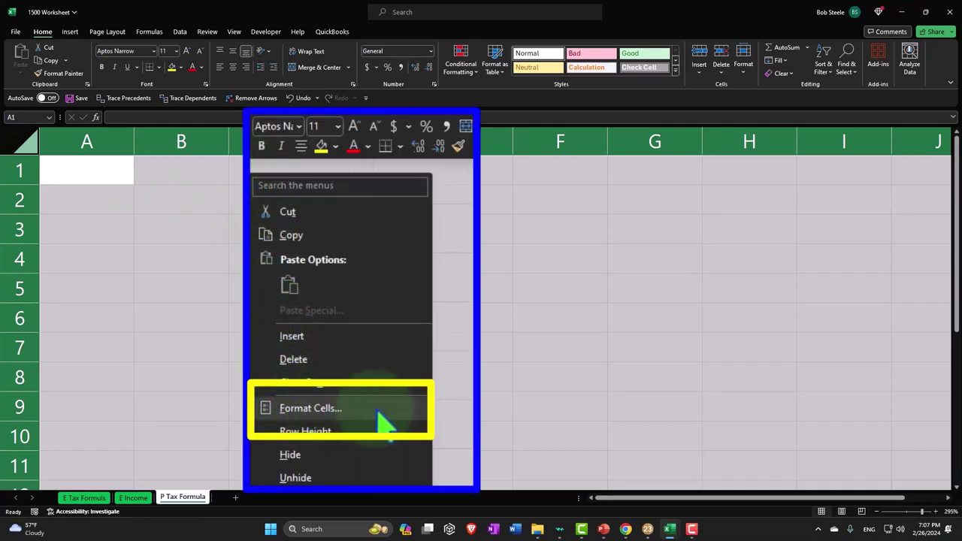
pyautogui.click(324, 378)
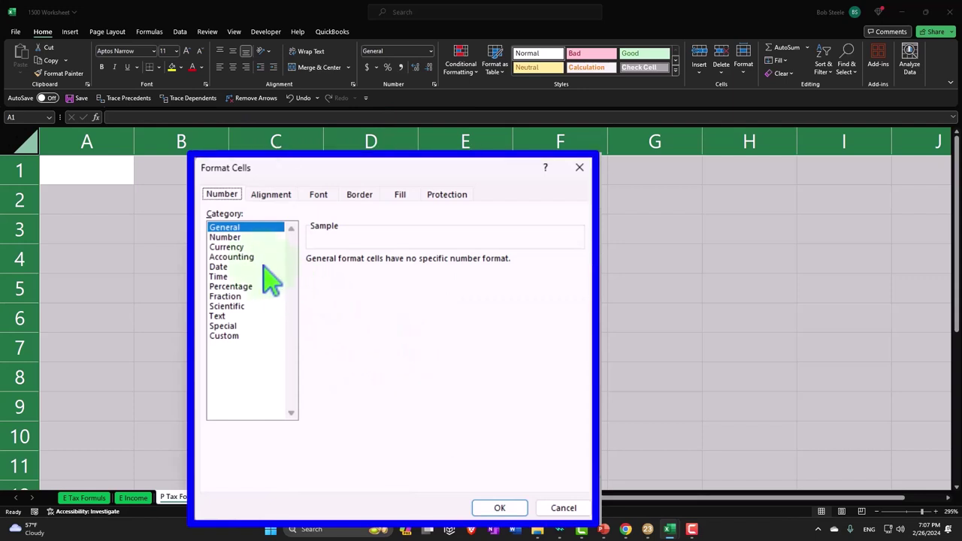
pyautogui.click(241, 248)
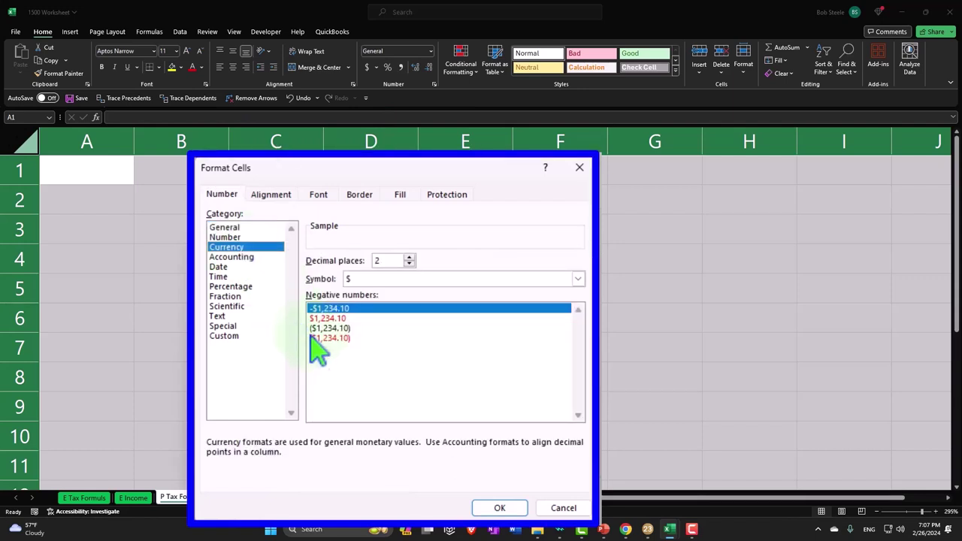
pyautogui.click(347, 339)
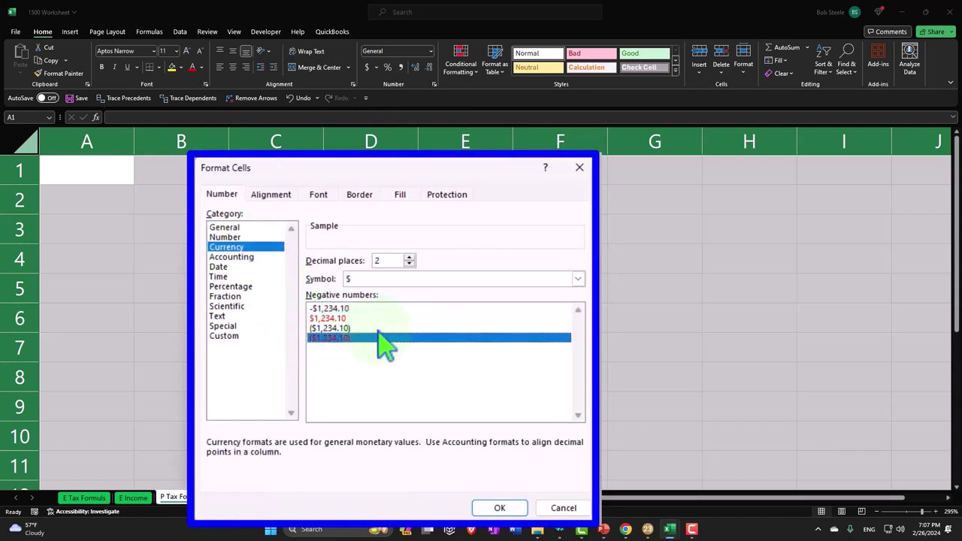
pyautogui.click(442, 279)
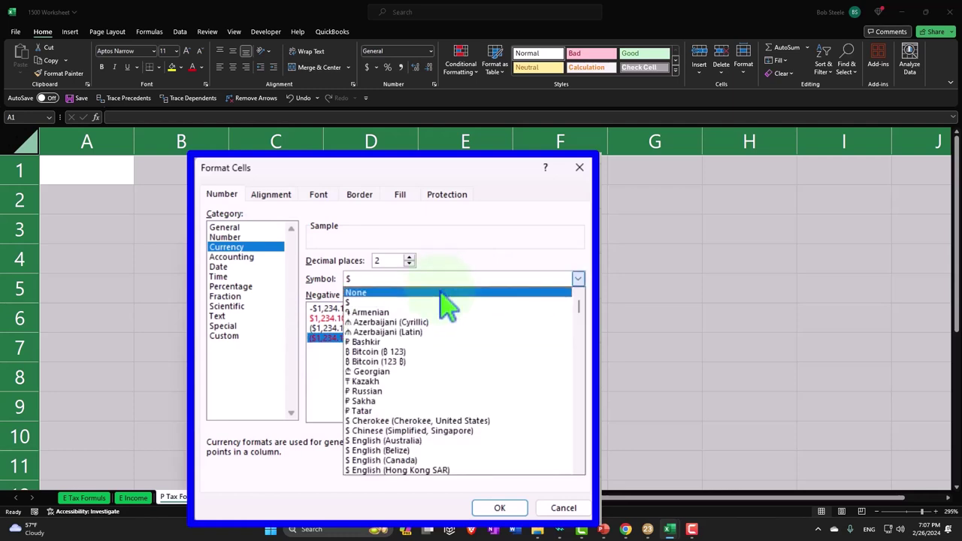
pyautogui.click(442, 293)
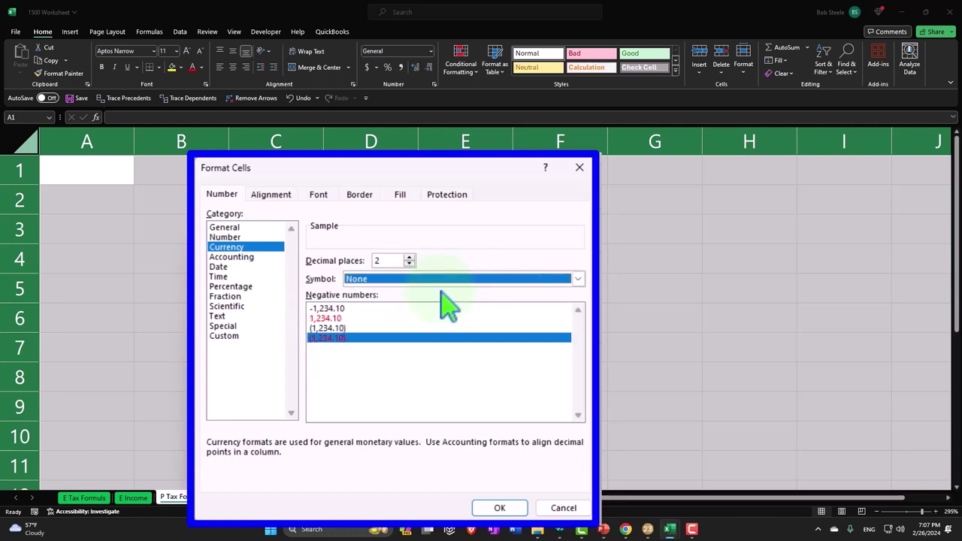
pyautogui.click(409, 263)
pyautogui.click(409, 263)
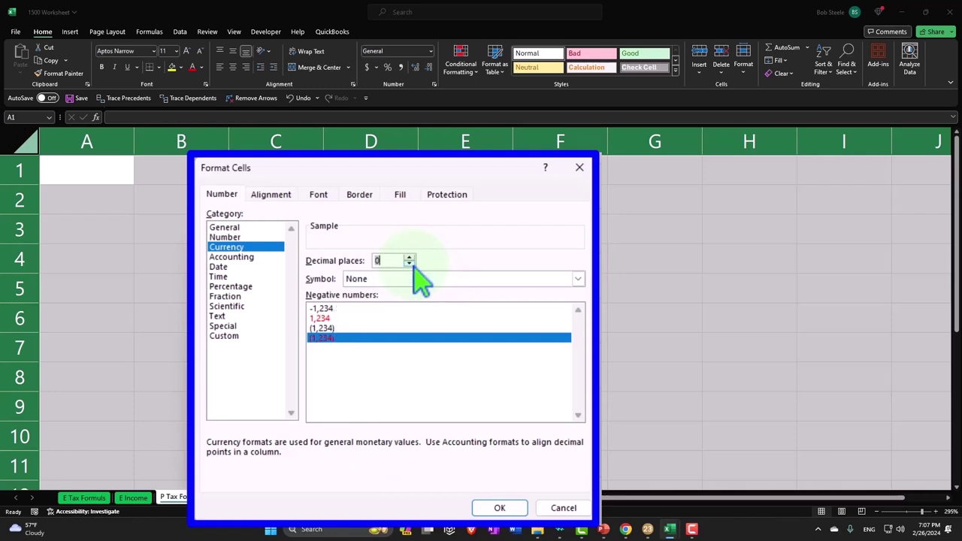
pyautogui.click(500, 509)
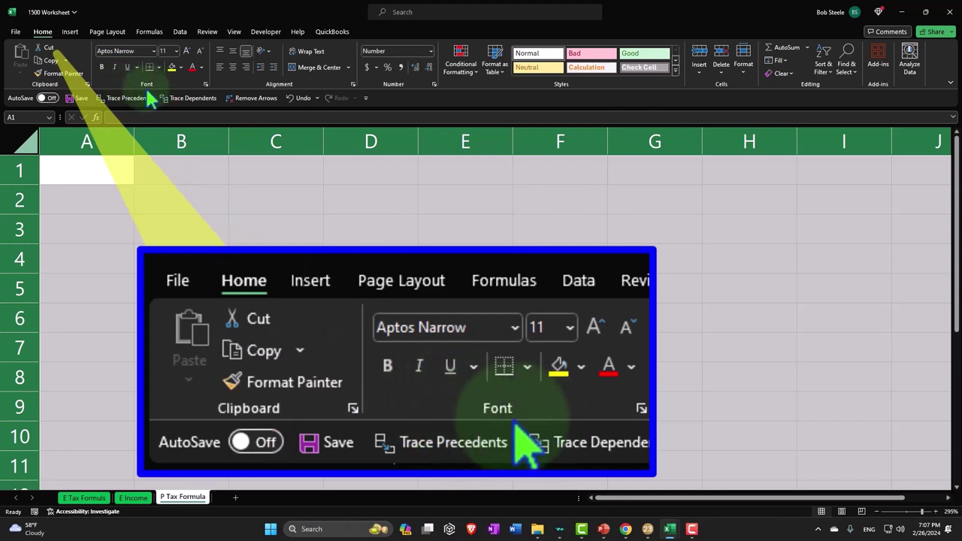
# Apply bold to every cell on the P Tax Formula sheet.
pyautogui.click(102, 67)
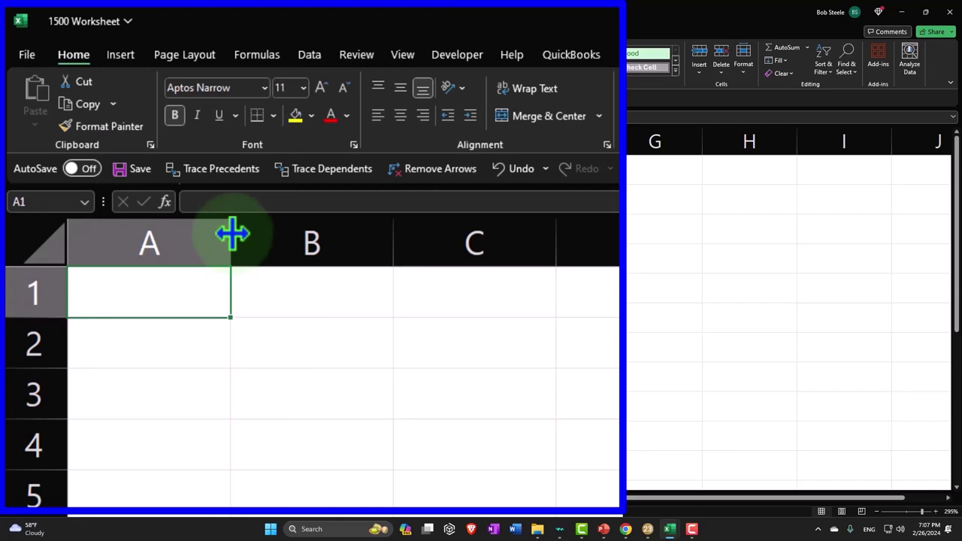
# Narrow column A to a thin strip, enter 'Tax Formula 2023' in A1, and select A1:D1.
pyautogui.moveTo(232, 234); pyautogui.dragTo(101, 233)
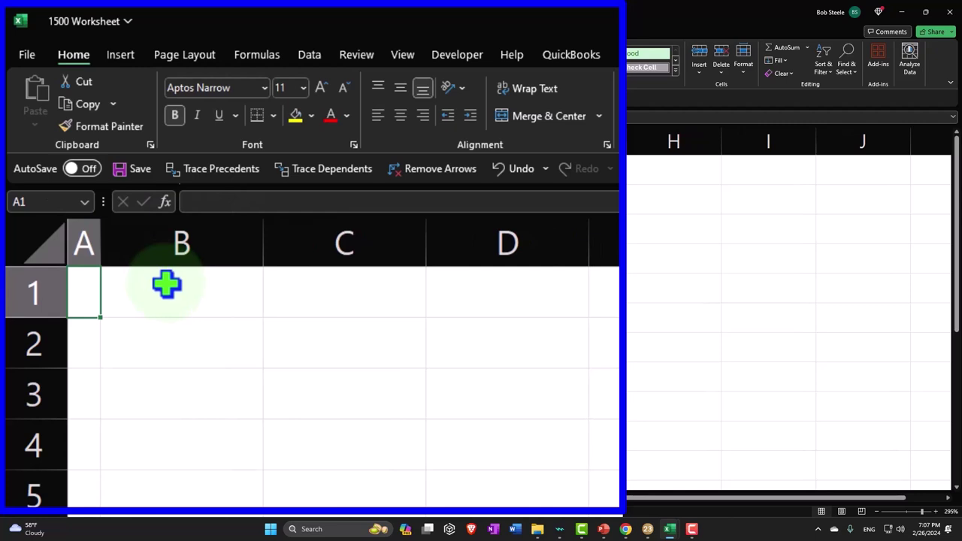
pyautogui.write('Tax')
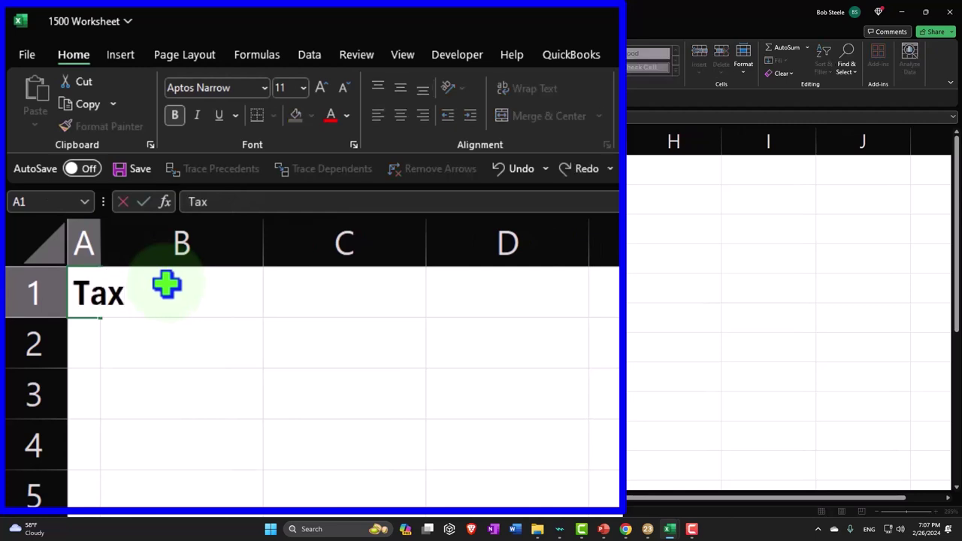
pyautogui.write(' Formu')
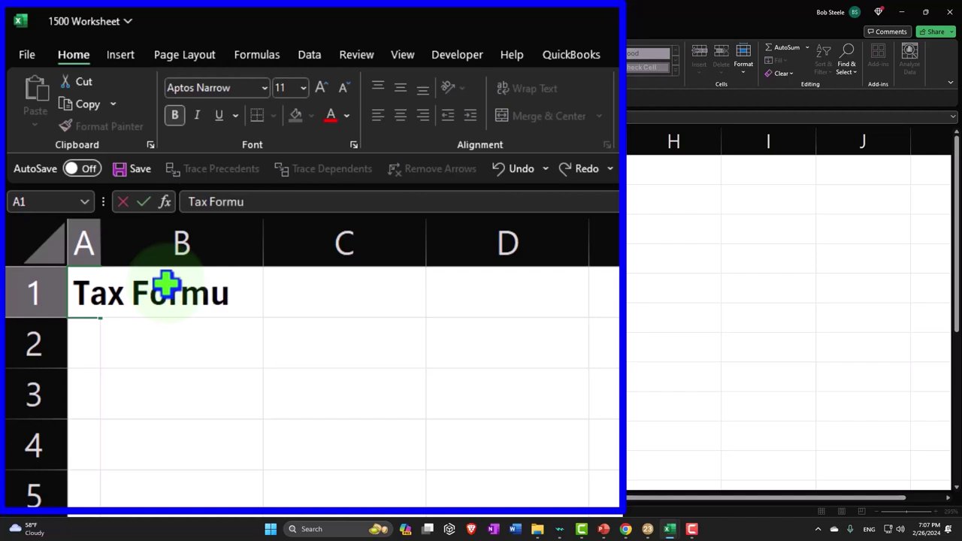
pyautogui.write('la 2023')
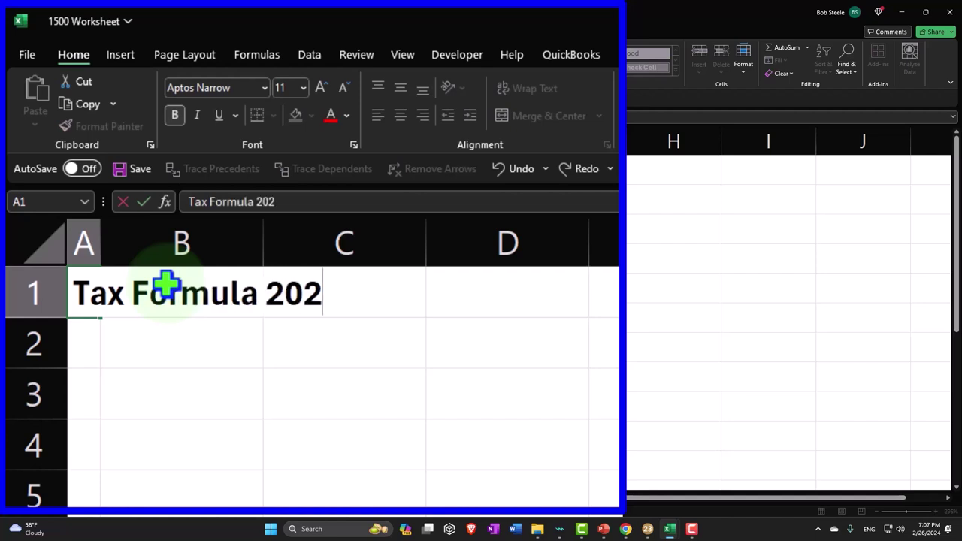
pyautogui.press('Return')
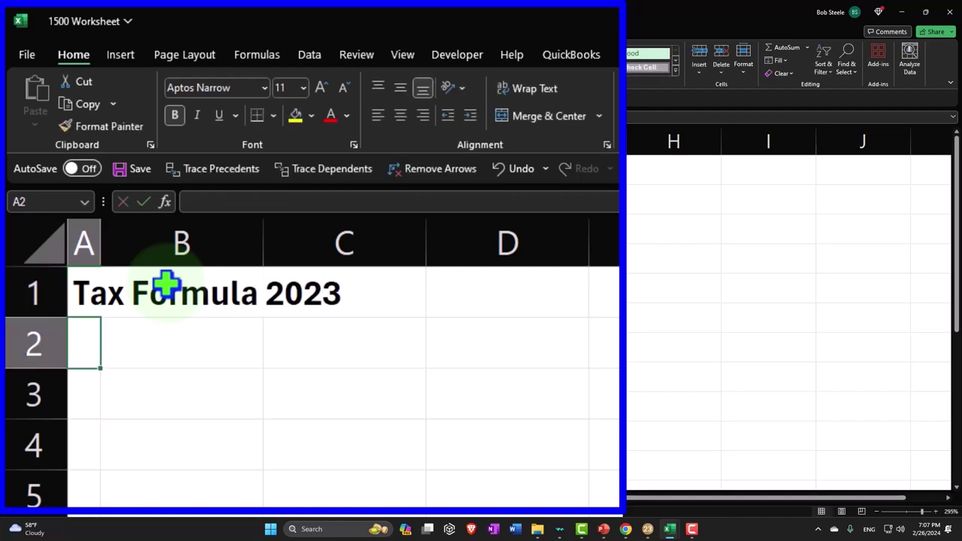
pyautogui.click(79, 292)
pyautogui.moveTo(79, 292); pyautogui.dragTo(470, 291)
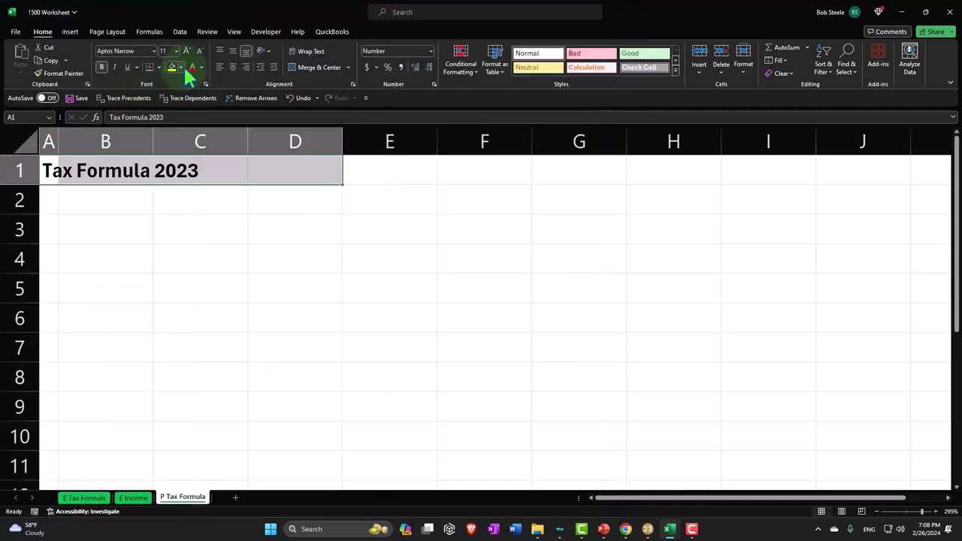
# Give the A1:D1 header a black fill with white font.
pyautogui.click(311, 116)
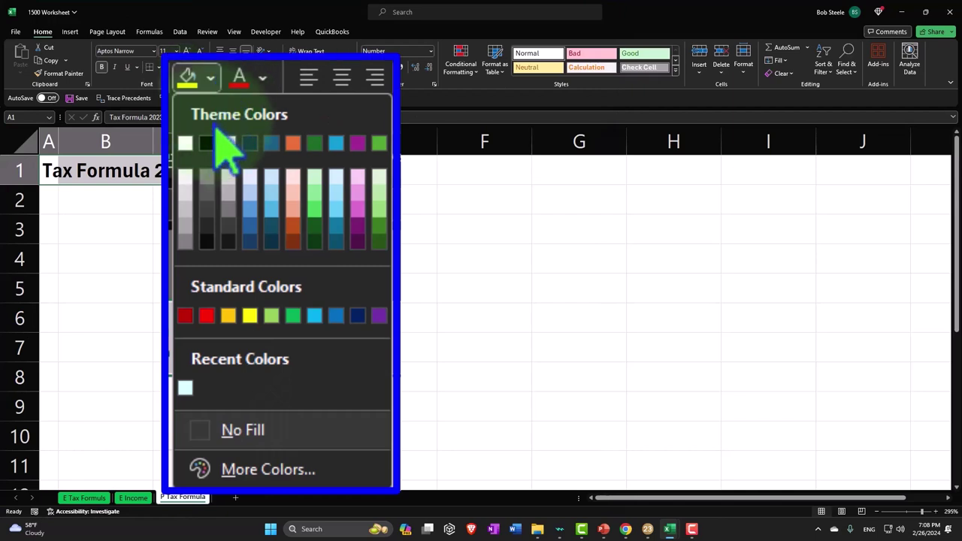
pyautogui.click(180, 94)
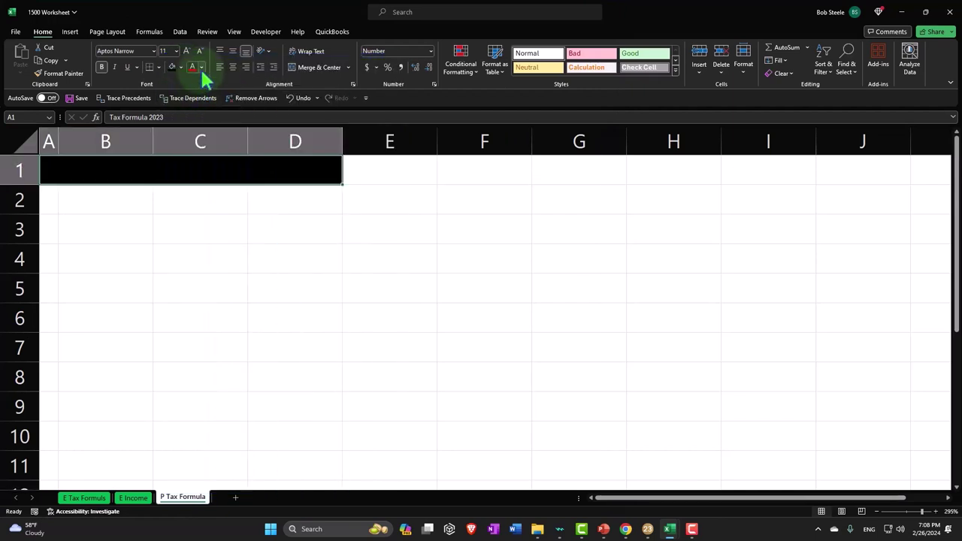
pyautogui.click(201, 67)
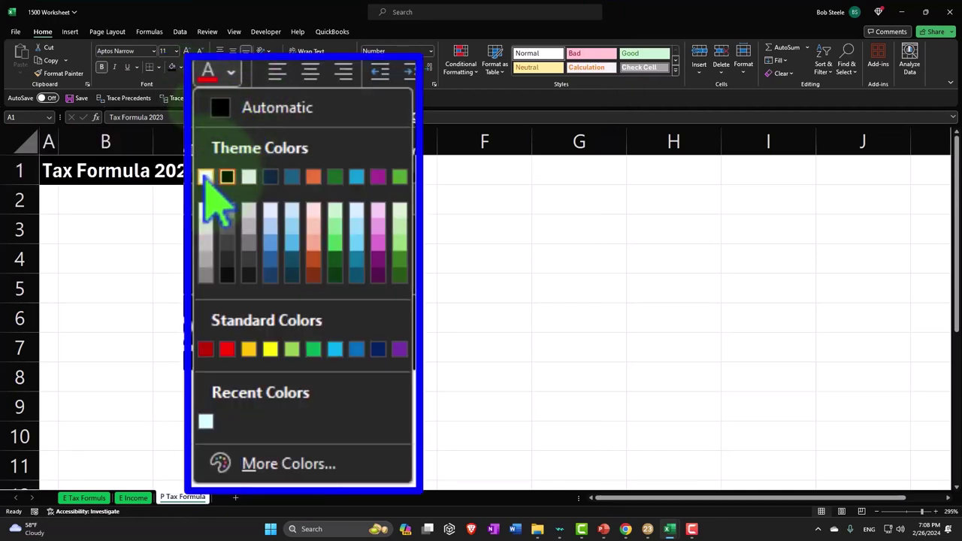
pyautogui.click(205, 176)
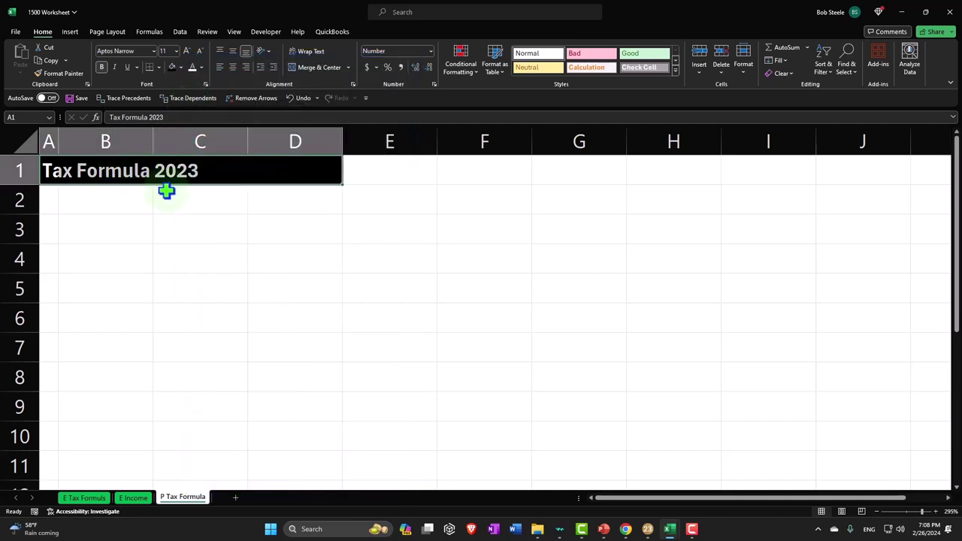
pyautogui.click(117, 195)
# Type the first row label 'Income' into cell B2 below the header.
pyautogui.click(51, 208)
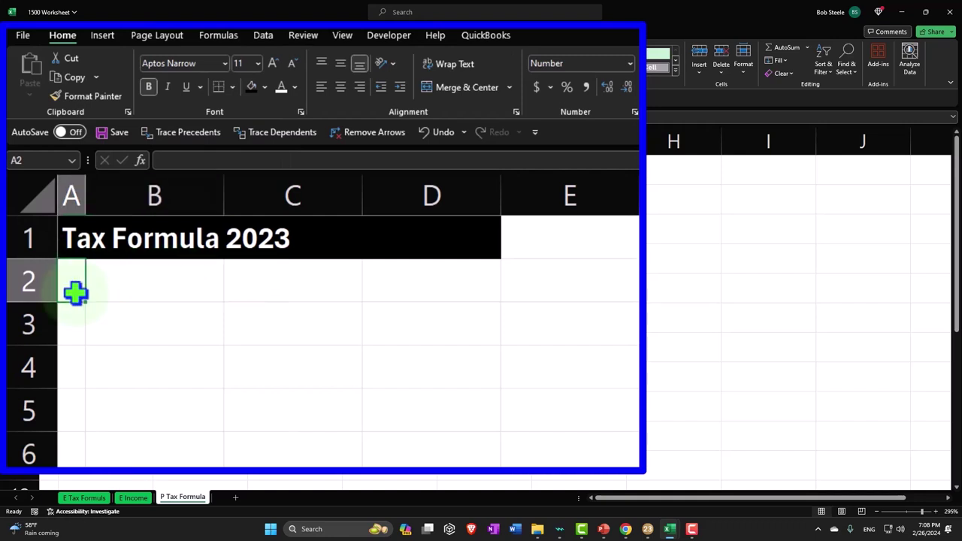
pyautogui.moveTo(75, 293); pyautogui.dragTo(103, 438)
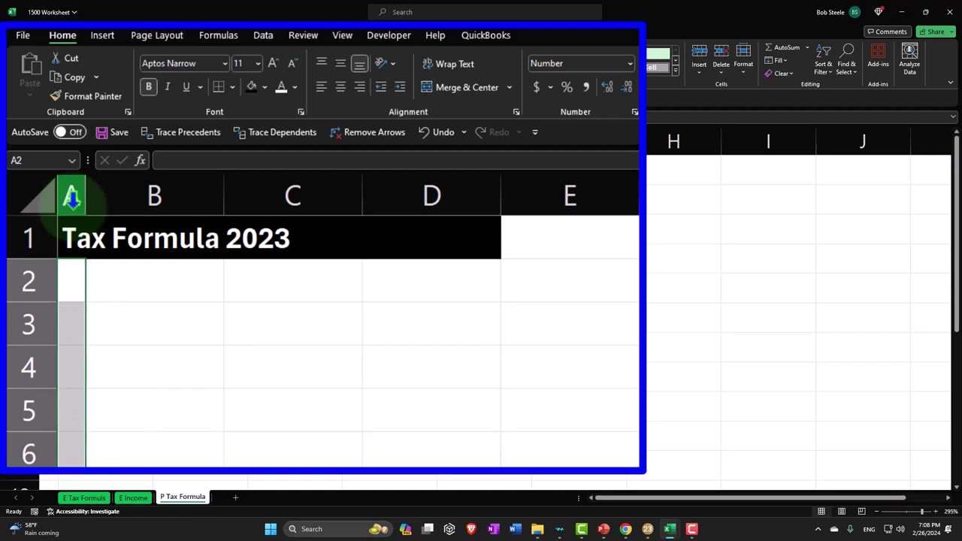
pyautogui.click(113, 283)
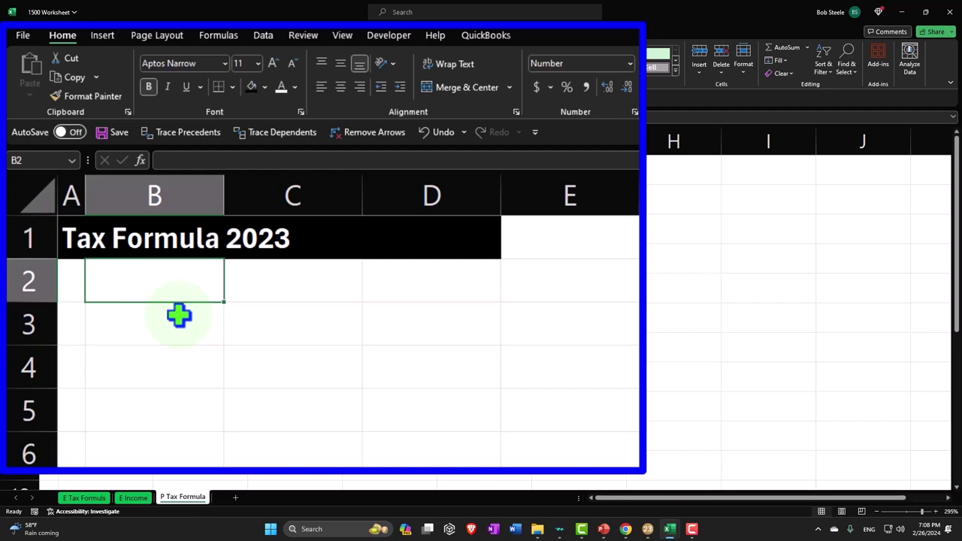
pyautogui.write('Income')
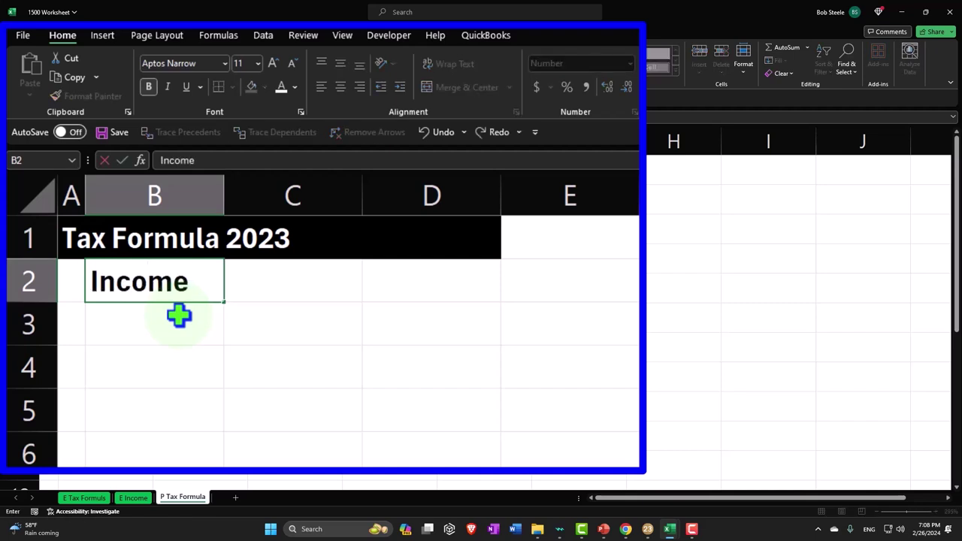